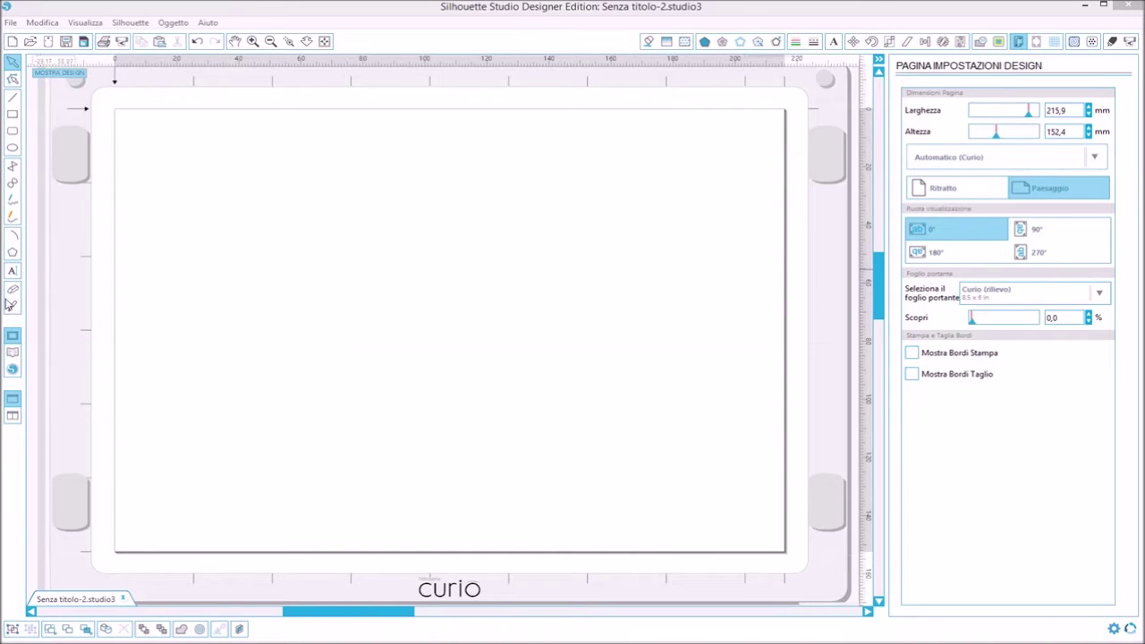
# Insert the "two hearts" design from the library into the document and shift it slightly up and to the left.
pyautogui.click(13, 364)
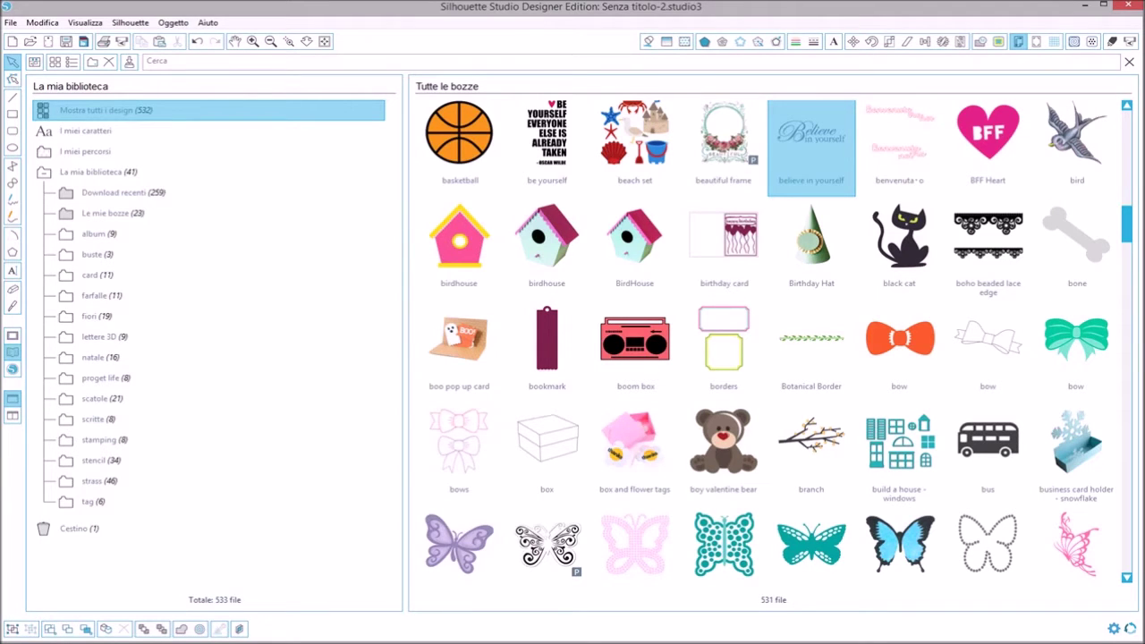
pyautogui.moveTo(1129, 240); pyautogui.dragTo(1119, 574)
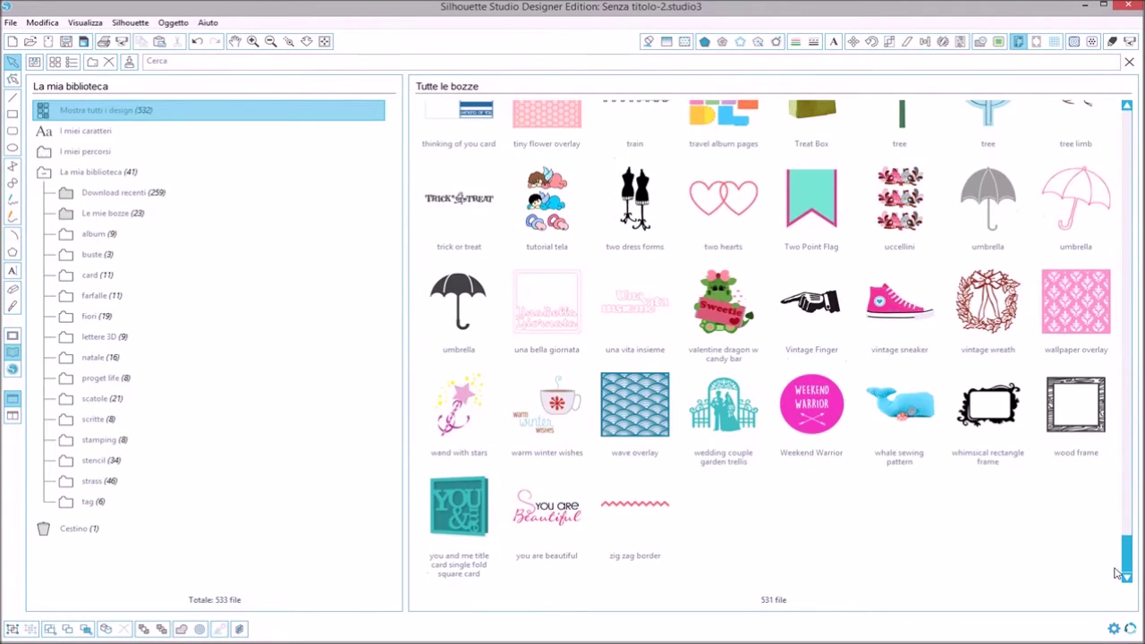
pyautogui.doubleClick(751, 209)
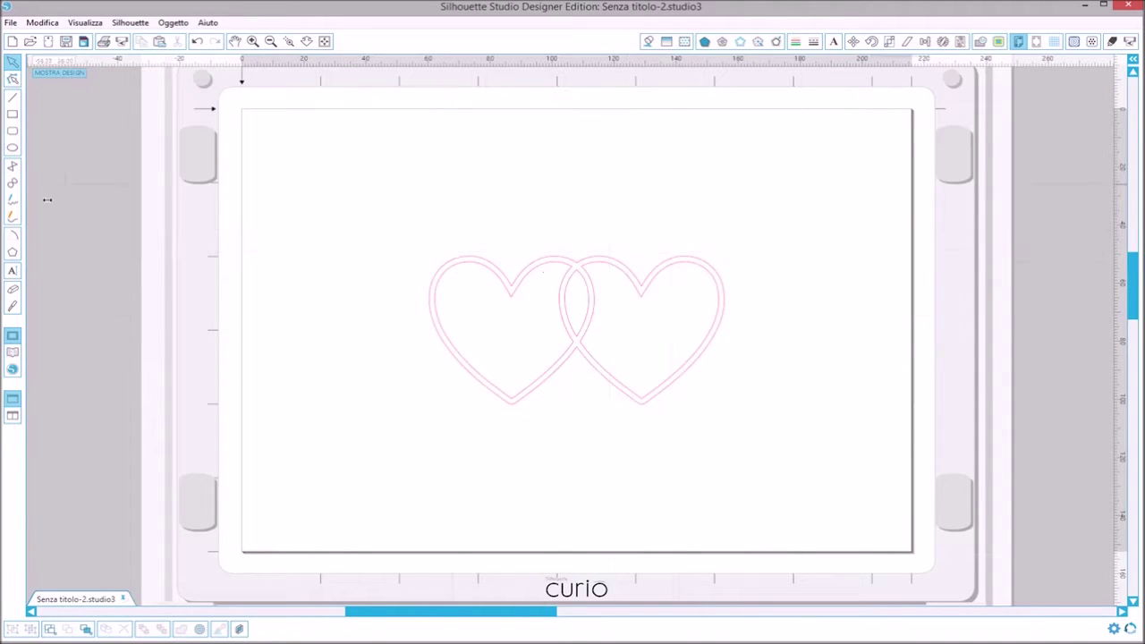
pyautogui.moveTo(577, 358); pyautogui.dragTo(551, 347)
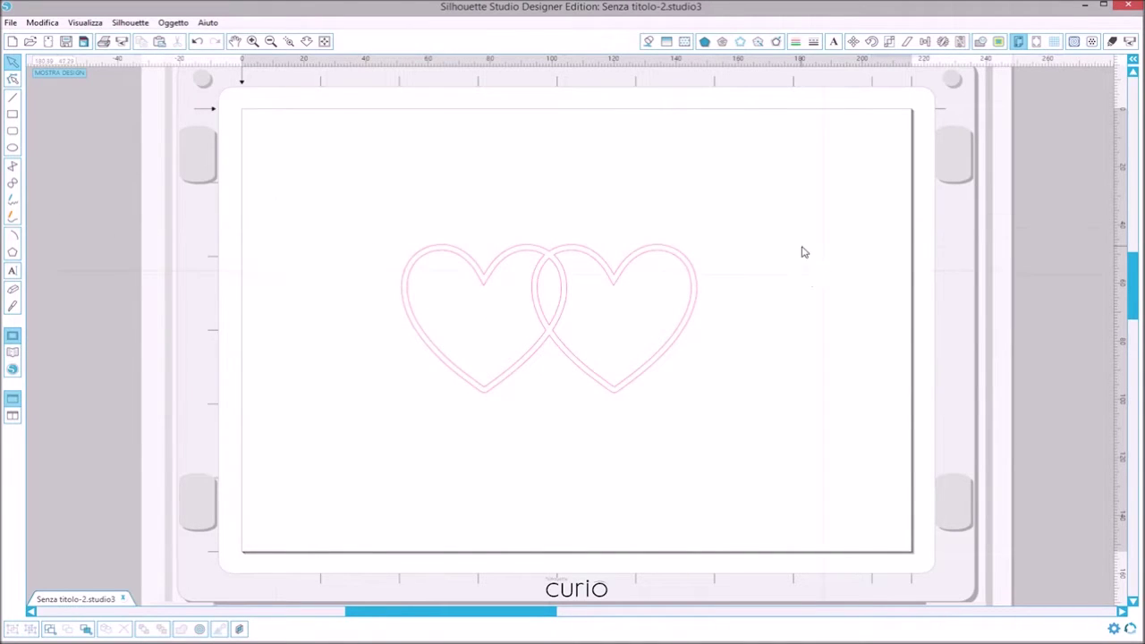
# Add the text "I" inside the left heart in the Ail et Fines Herbes font.
pyautogui.click(13, 274)
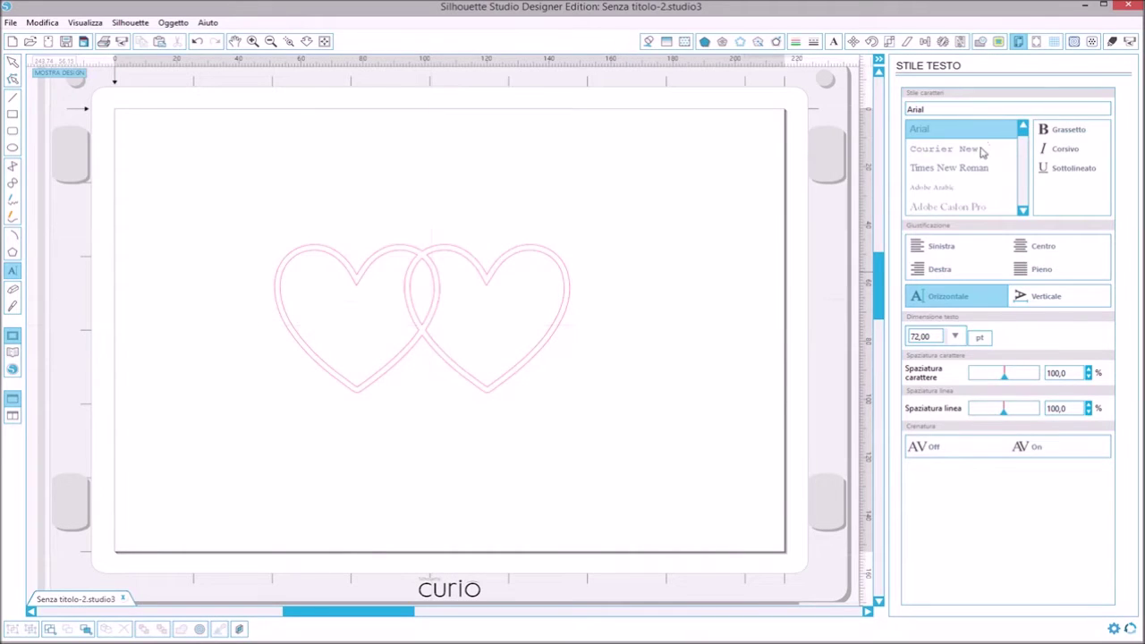
pyautogui.scroll(-8, 984, 166)
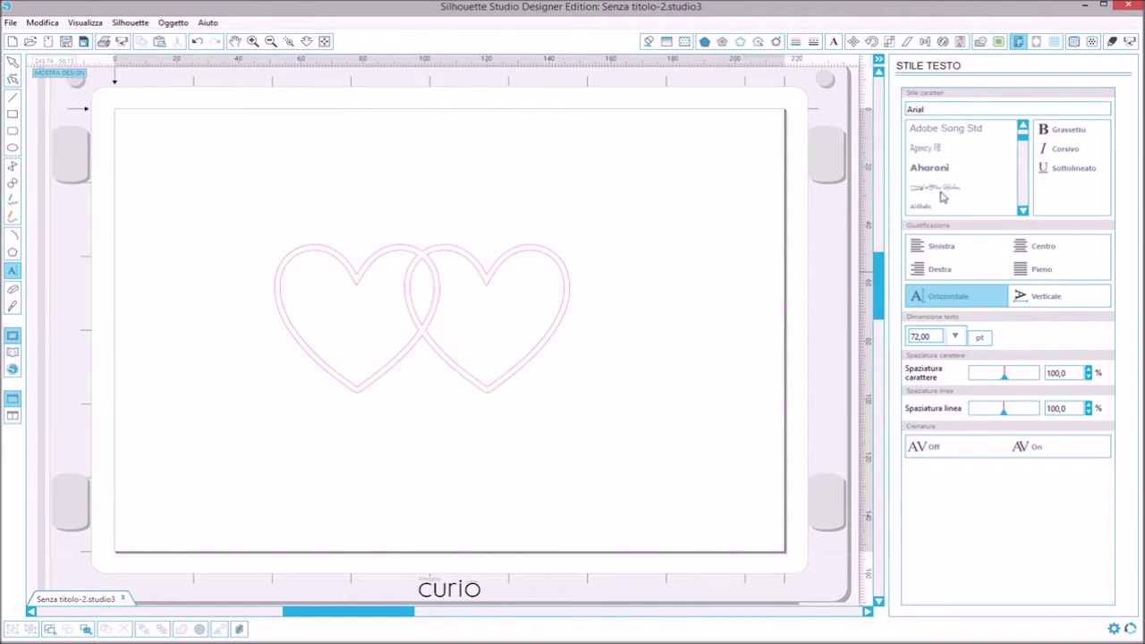
pyautogui.click(941, 193)
pyautogui.click(337, 314)
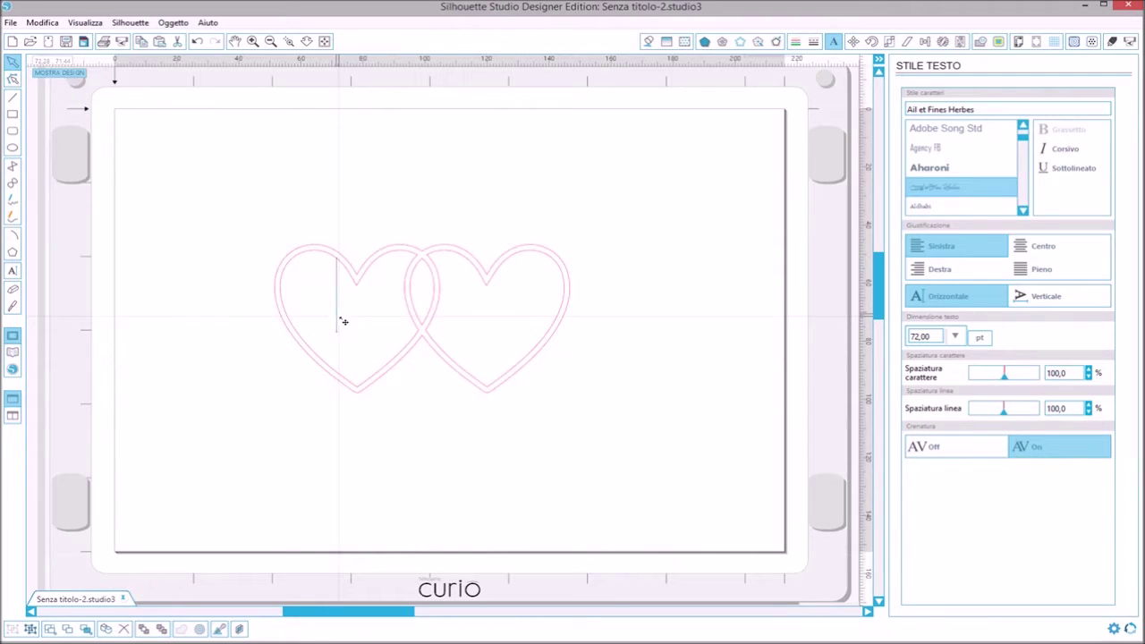
pyautogui.write('L')
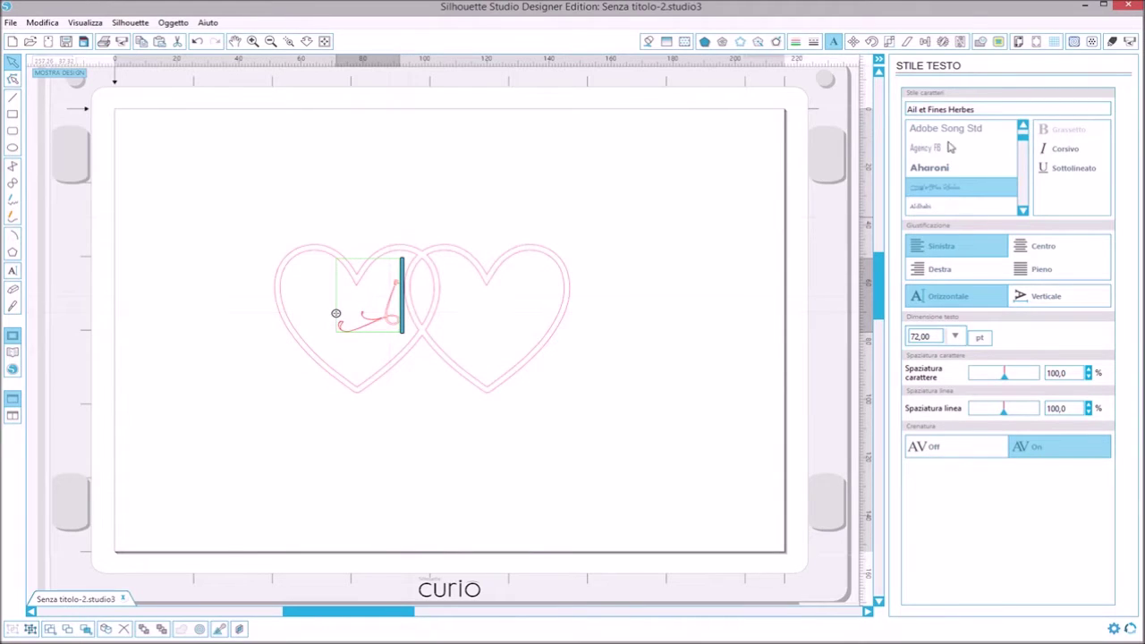
# Change the font of the letter "I" to Angelface and move it lower within the left heart.
pyautogui.scroll(2, 951, 151)
pyautogui.scroll(-4, 950, 150)
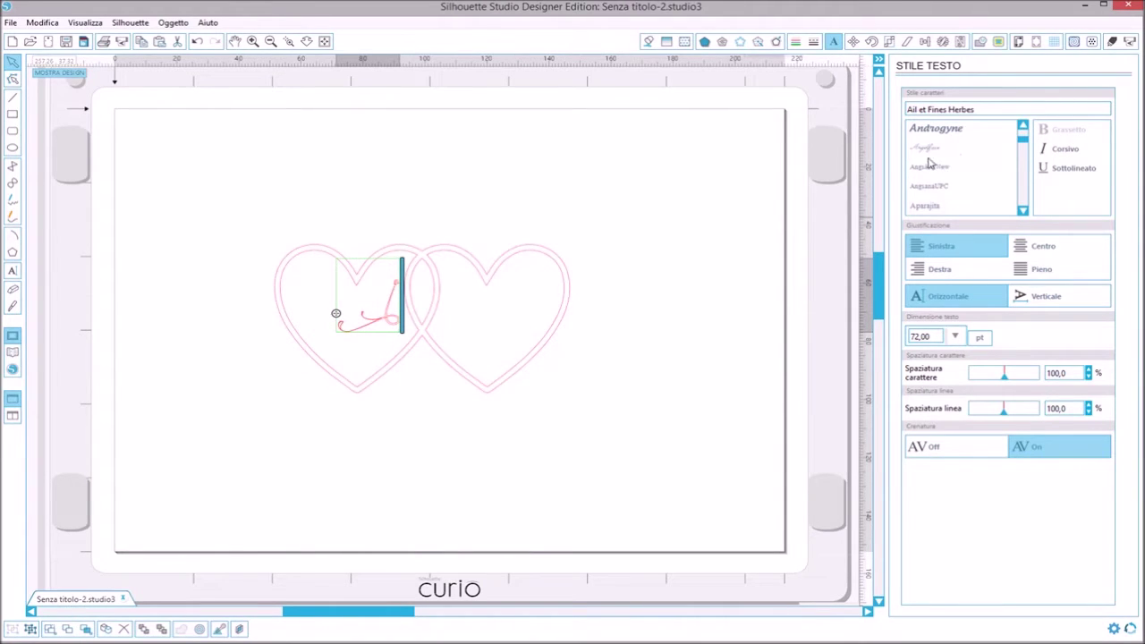
pyautogui.click(931, 150)
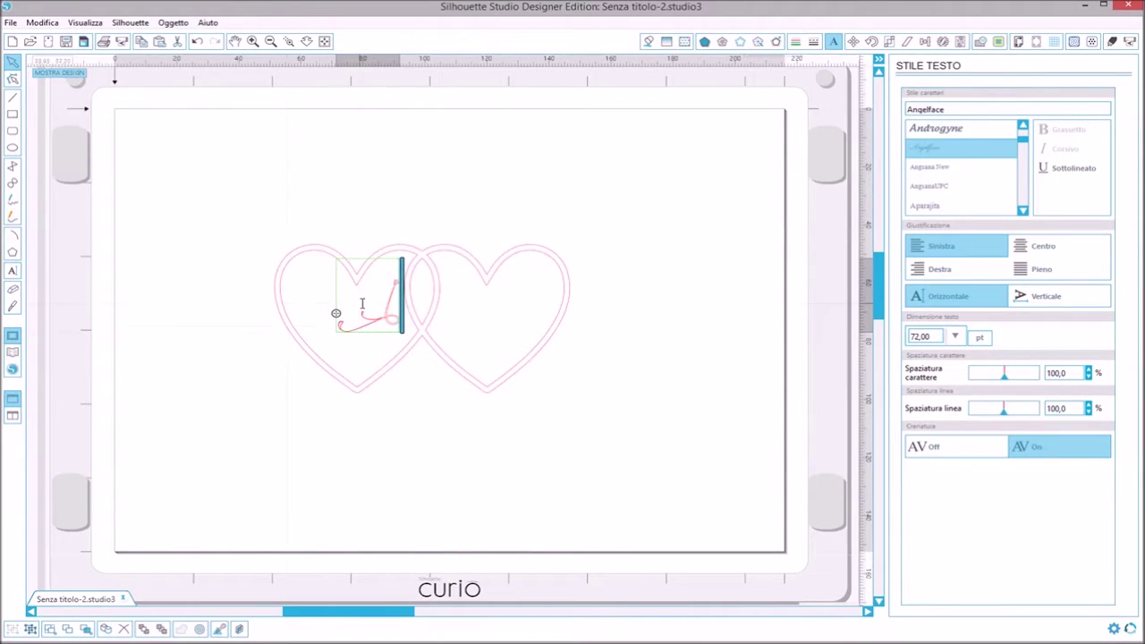
pyautogui.moveTo(342, 310); pyautogui.dragTo(417, 314)
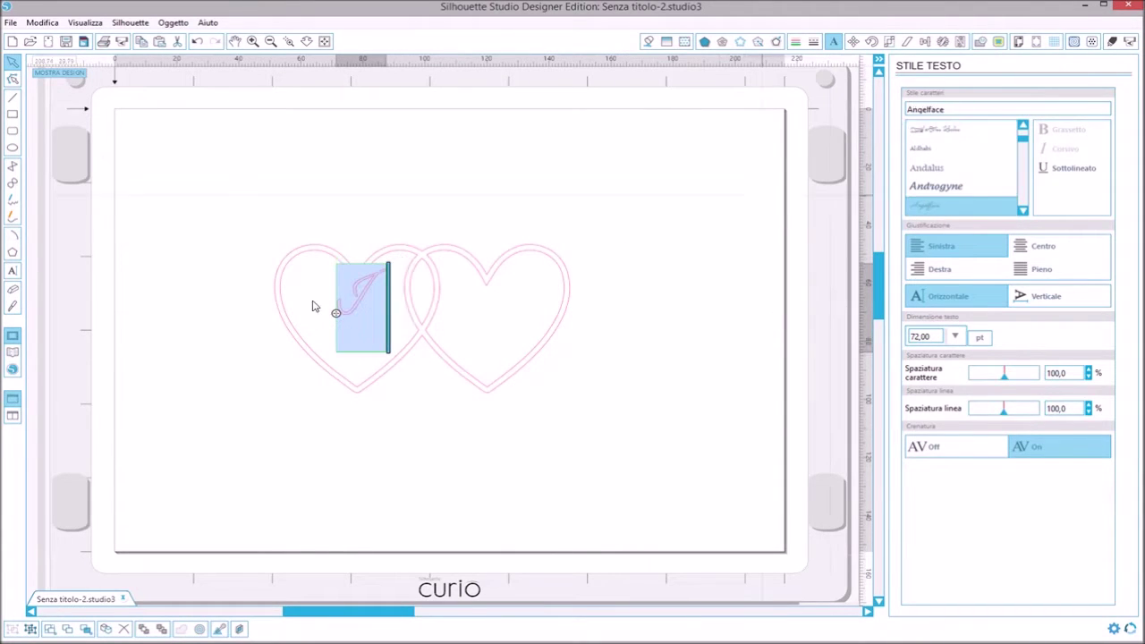
pyautogui.click(319, 447)
pyautogui.moveTo(352, 308); pyautogui.dragTo(358, 337)
# Add the text "Love" in the Angelface font and position it inside the right heart.
pyautogui.click(457, 325)
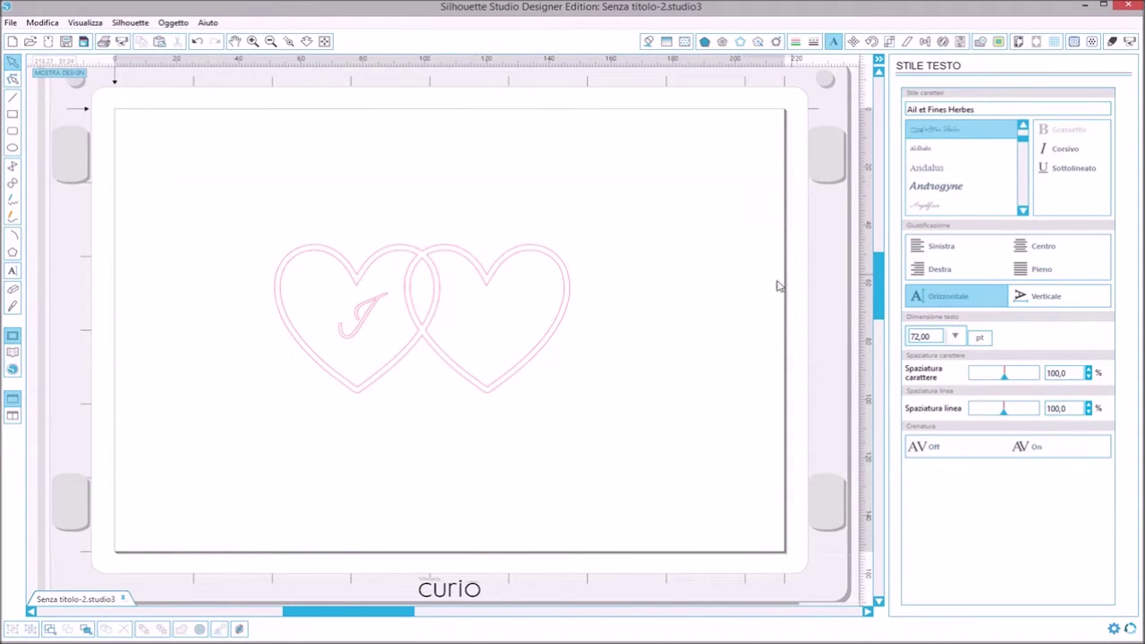
pyautogui.click(936, 206)
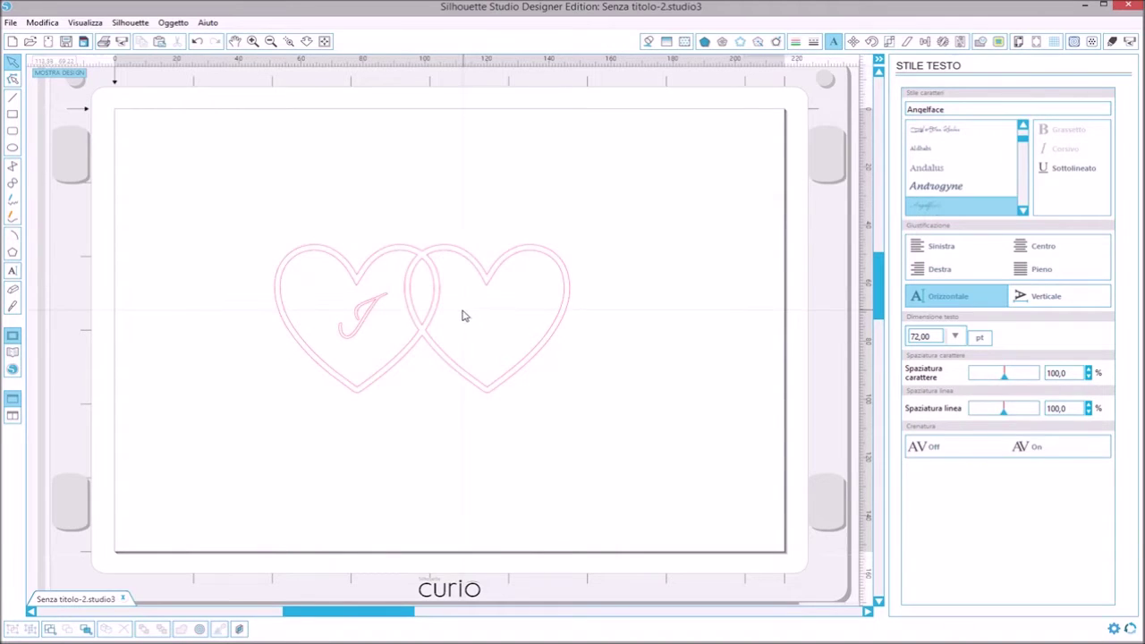
pyautogui.click(10, 273)
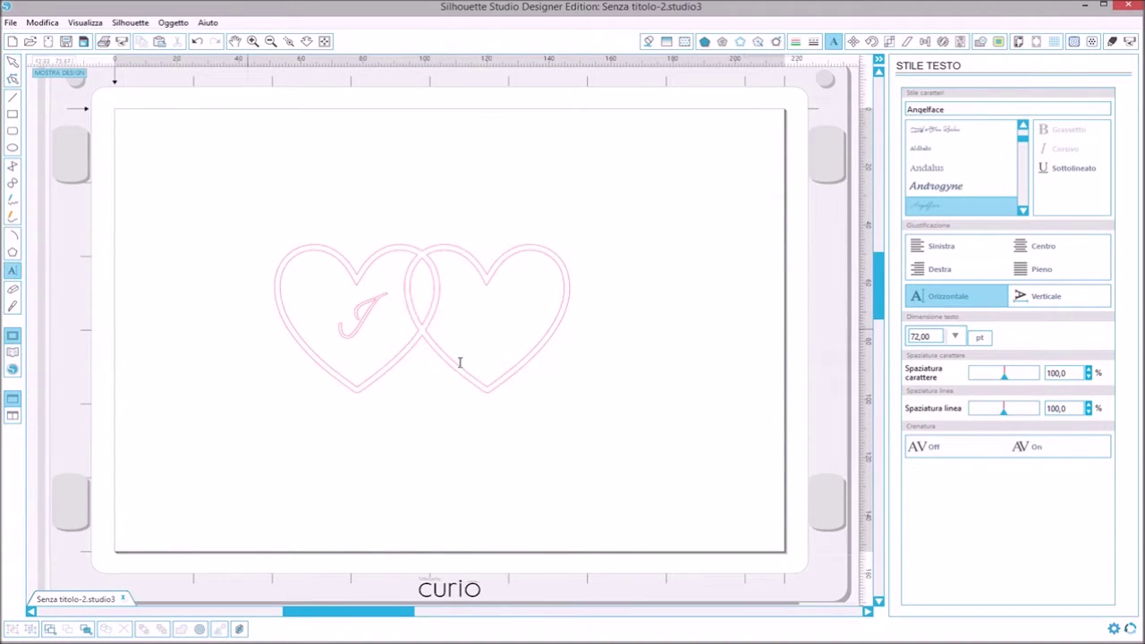
pyautogui.click(460, 309)
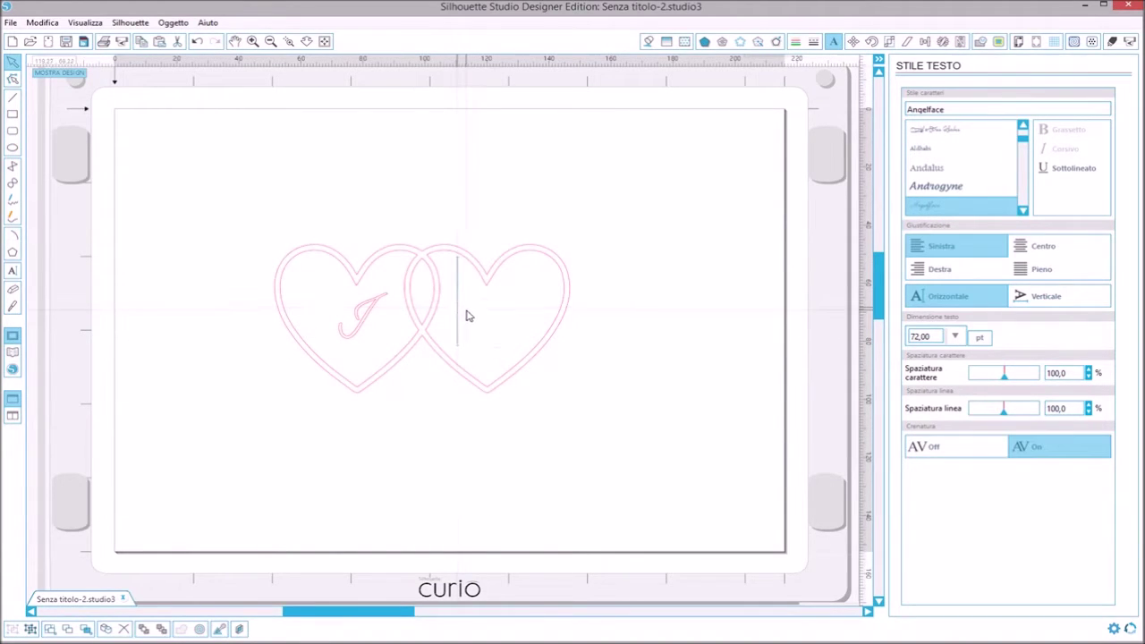
pyautogui.write('Love')
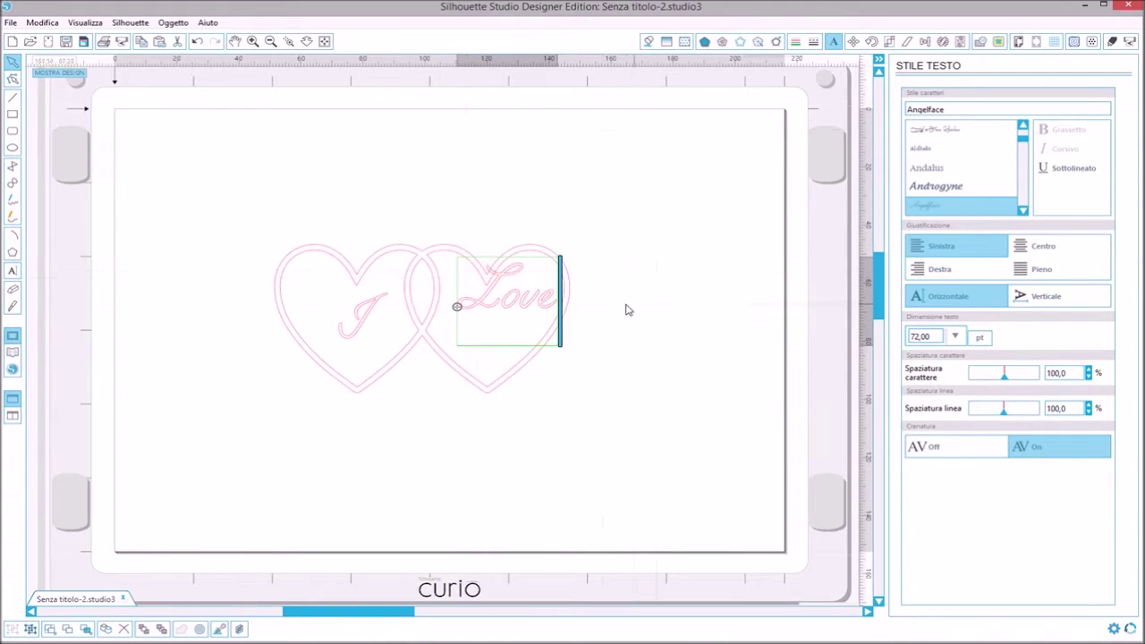
pyautogui.click(656, 351)
pyautogui.moveTo(483, 304); pyautogui.dragTo(467, 331)
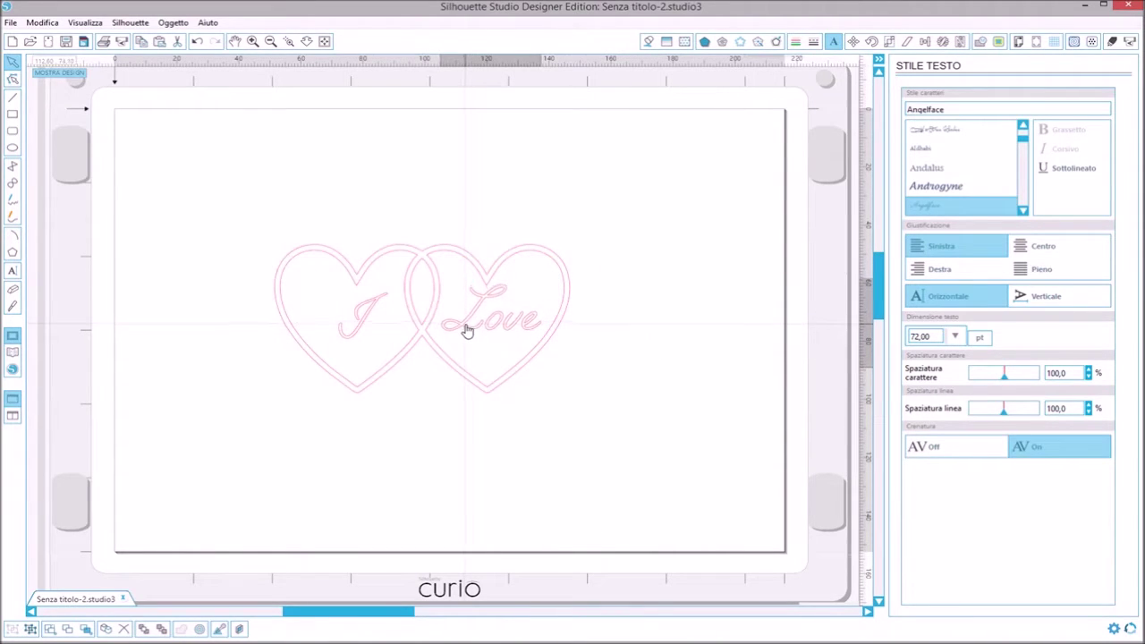
# Move the hearts below the lettering and group the texts "I" and "Love" together.
pyautogui.click(374, 321)
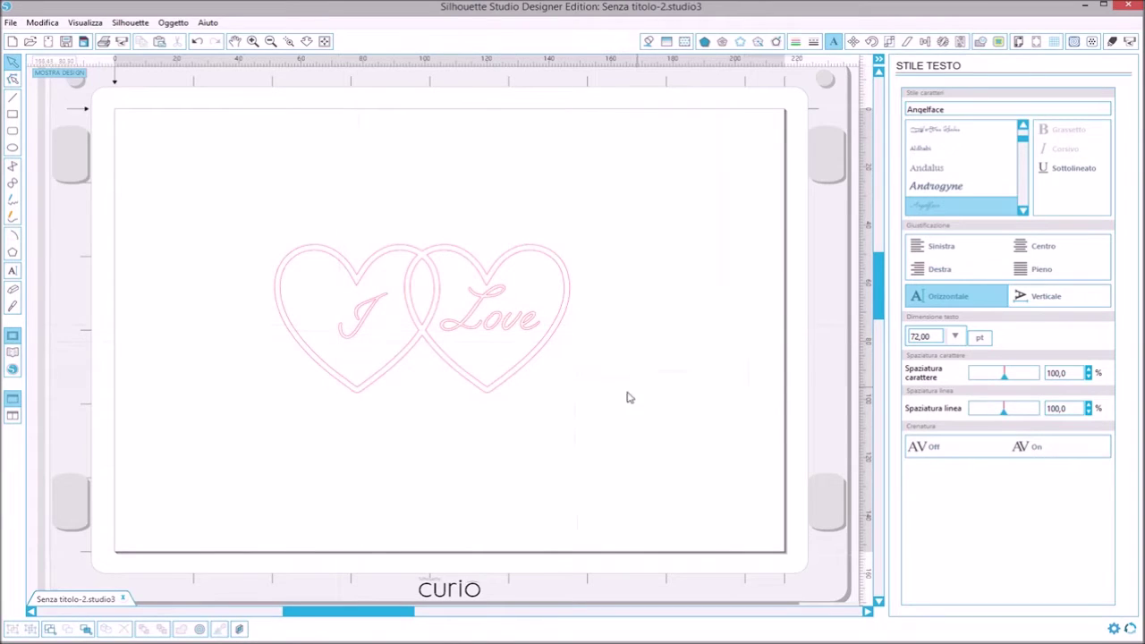
pyautogui.moveTo(475, 384); pyautogui.dragTo(451, 527)
pyautogui.moveTo(260, 210); pyautogui.dragTo(621, 353)
pyautogui.rightClick(491, 320)
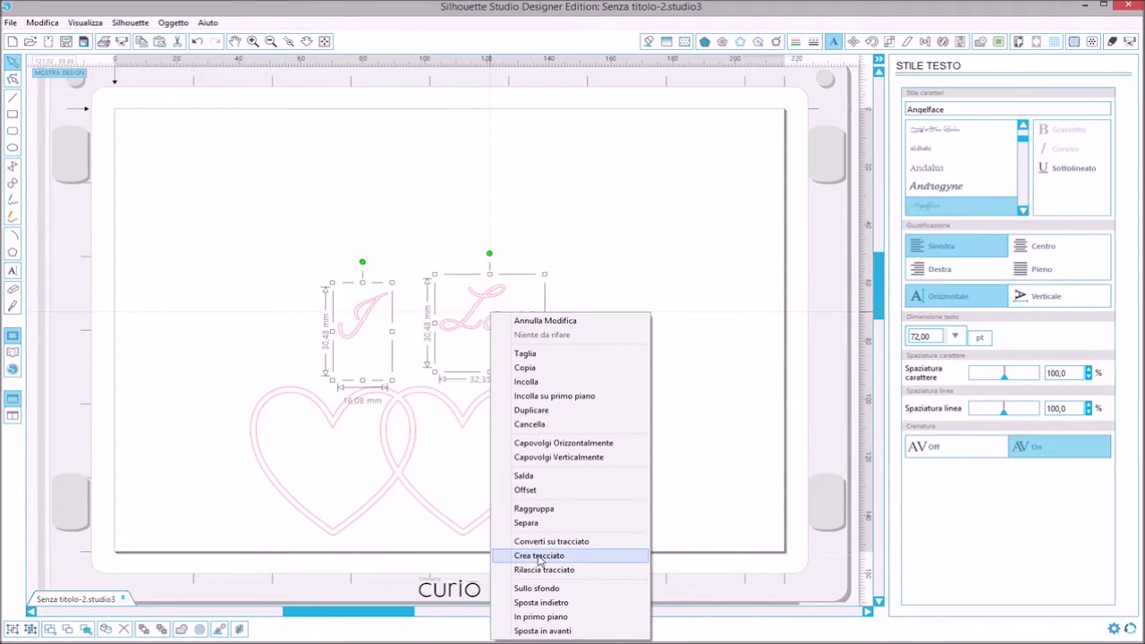
pyautogui.click(555, 509)
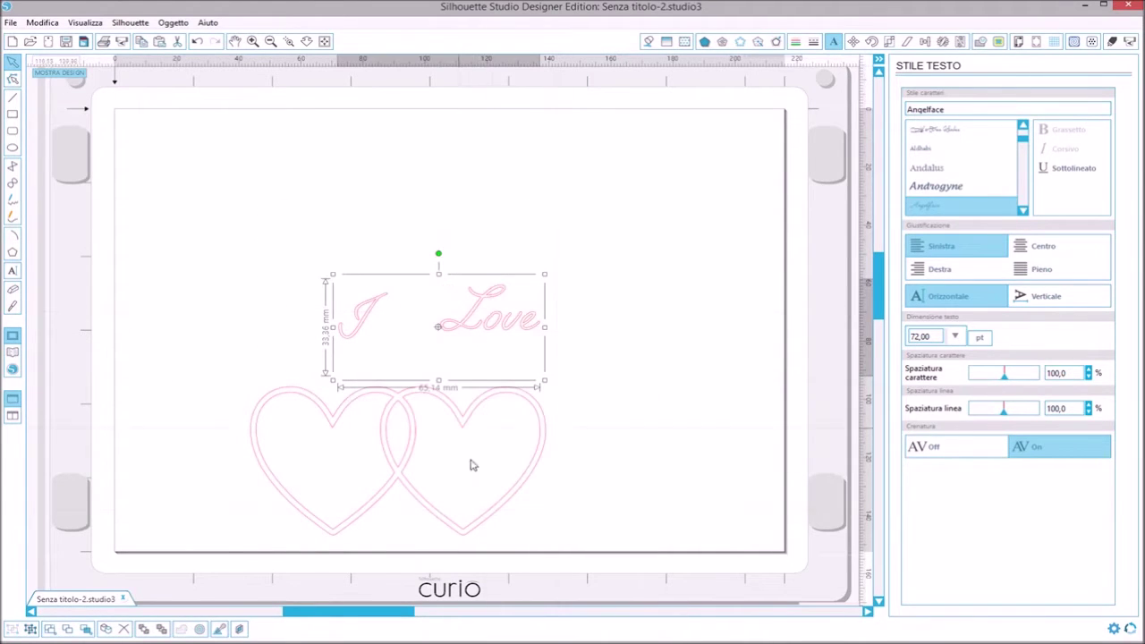
# Move the hearts back around the grouped lettering and shift the lettering slightly right to centre it.
pyautogui.moveTo(508, 504); pyautogui.dragTo(539, 366)
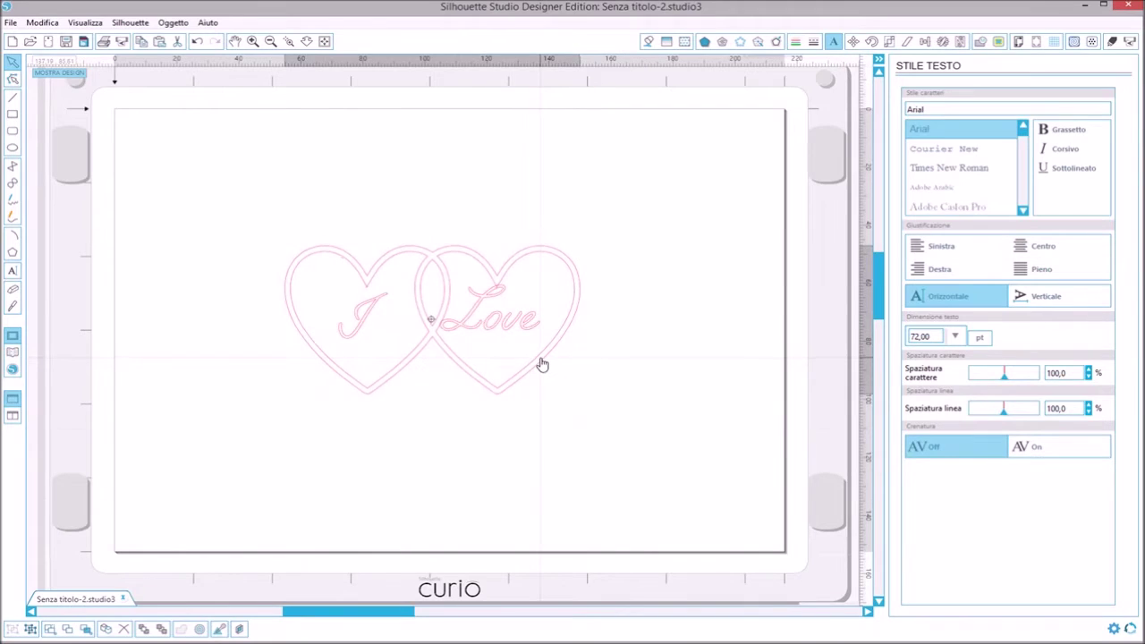
pyautogui.moveTo(494, 331); pyautogui.dragTo(512, 331)
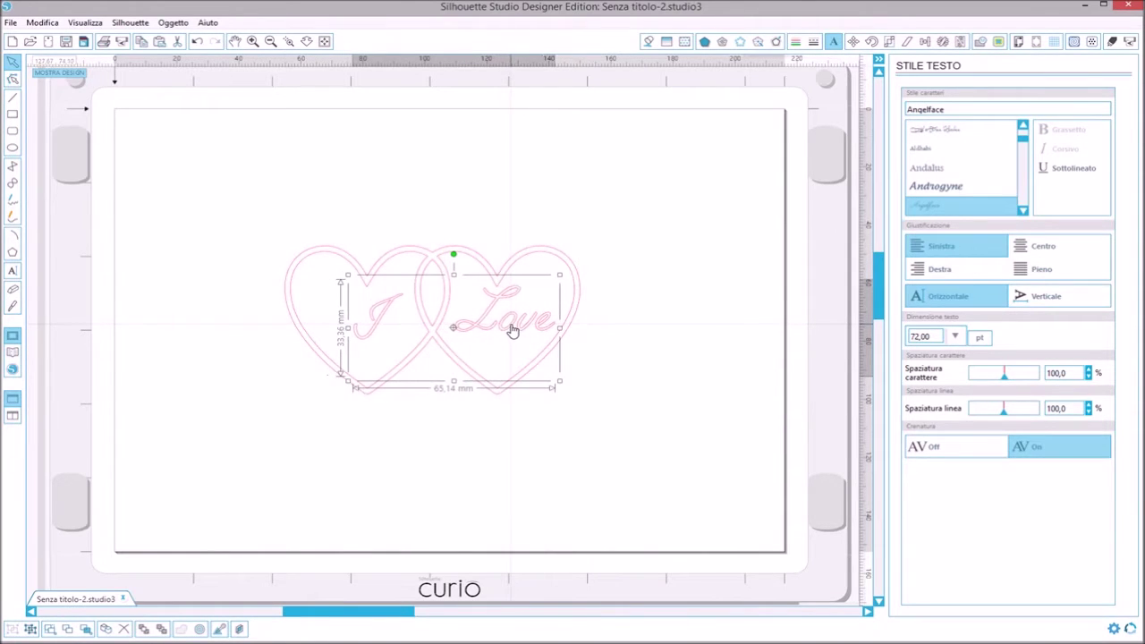
pyautogui.click(673, 328)
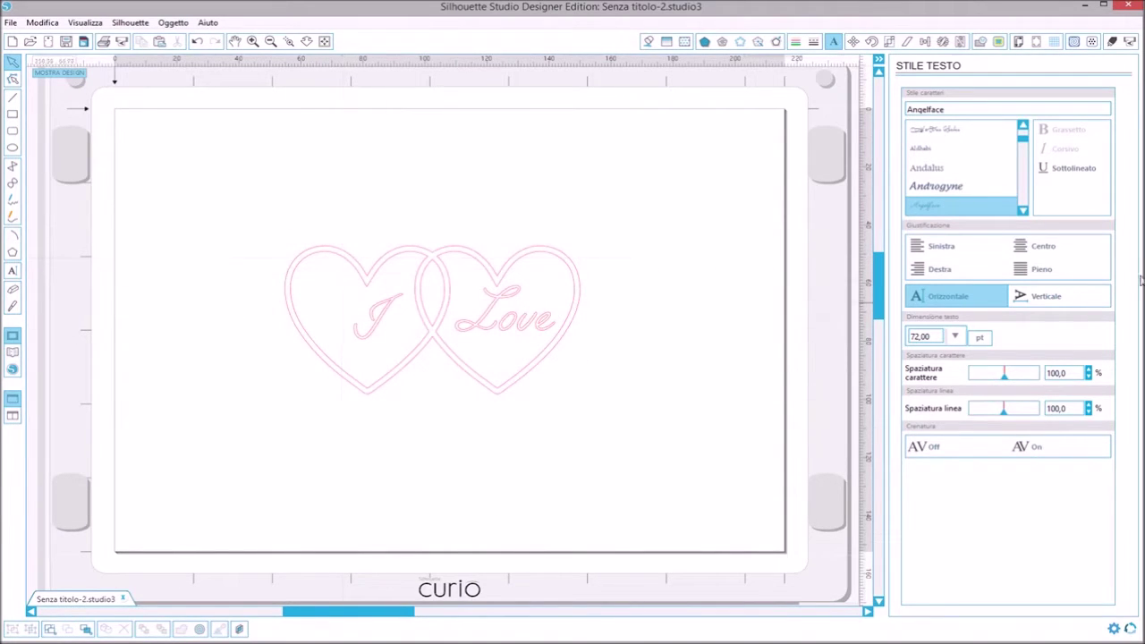
# Apply the "Linee parallele" emboss effect to the two hearts with a spacing of 0,1 mm.
pyautogui.click(1075, 42)
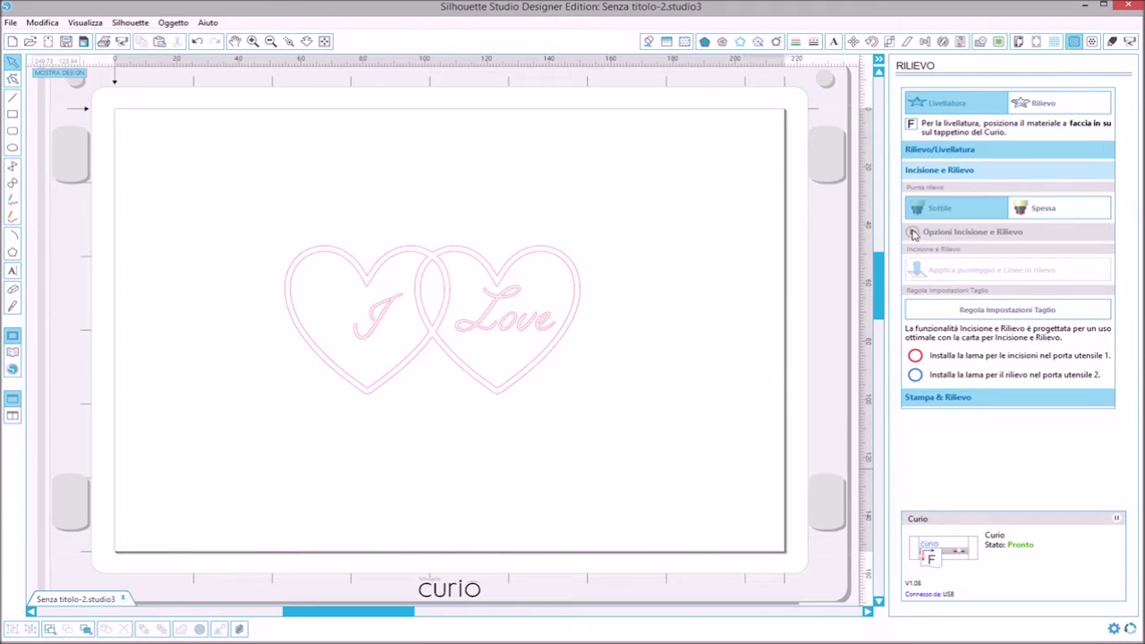
pyautogui.click(927, 152)
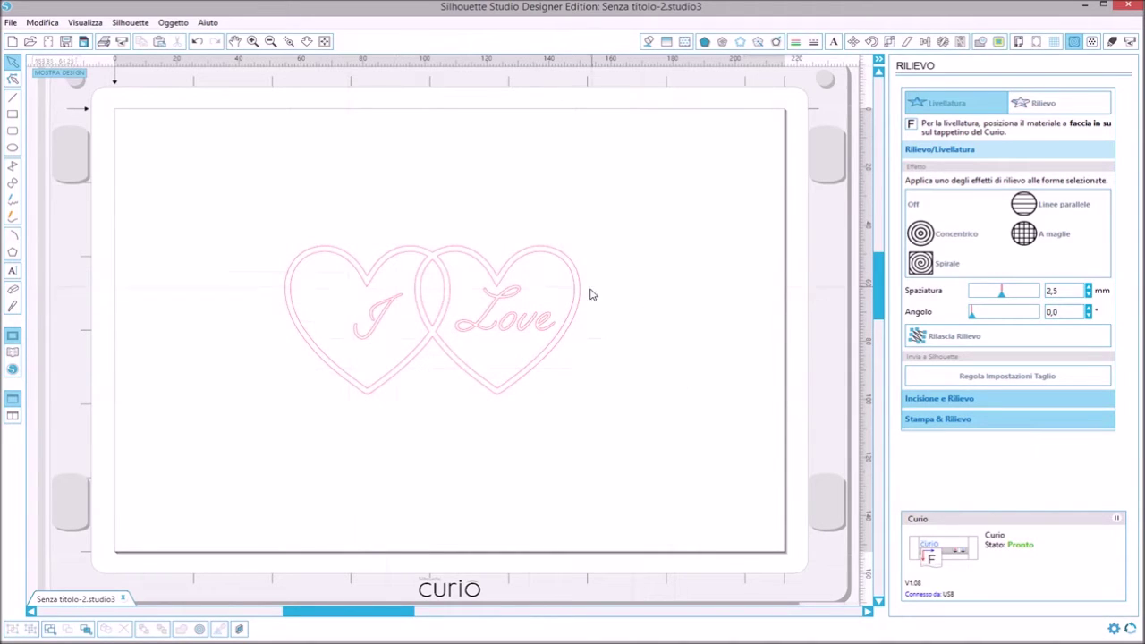
pyautogui.click(574, 278)
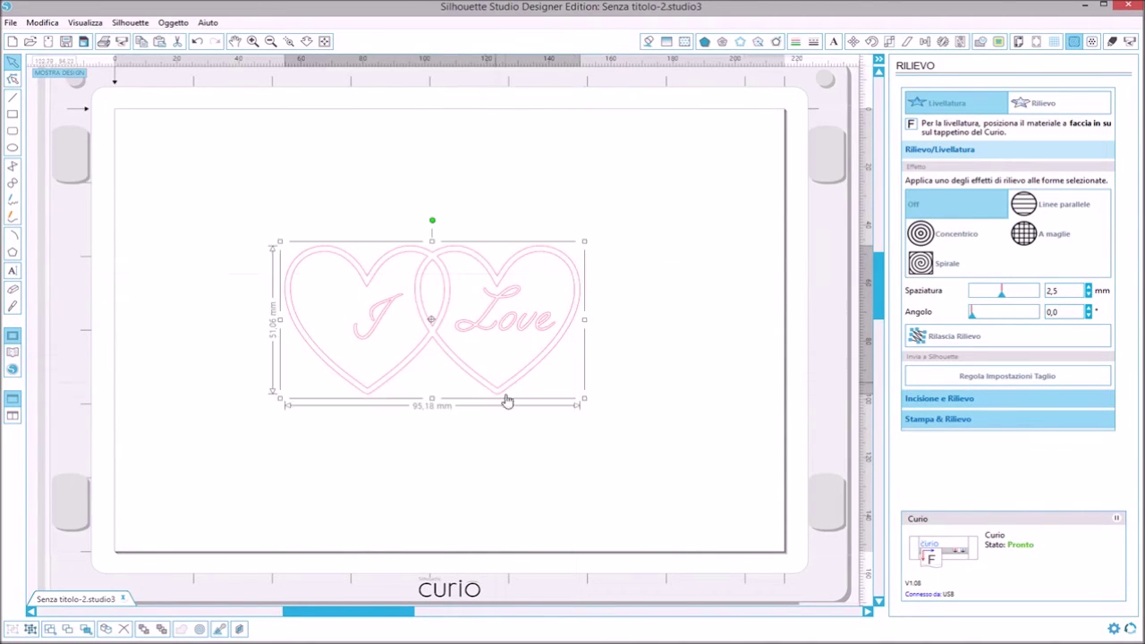
pyautogui.click(1041, 206)
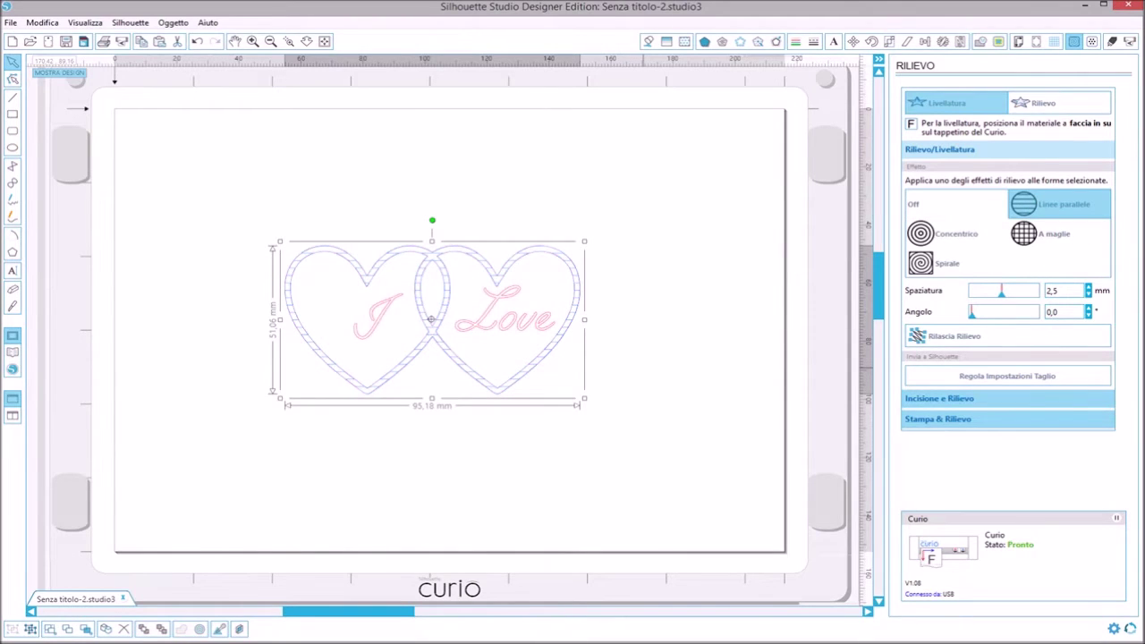
pyautogui.doubleClick(1053, 291)
pyautogui.click(1083, 260)
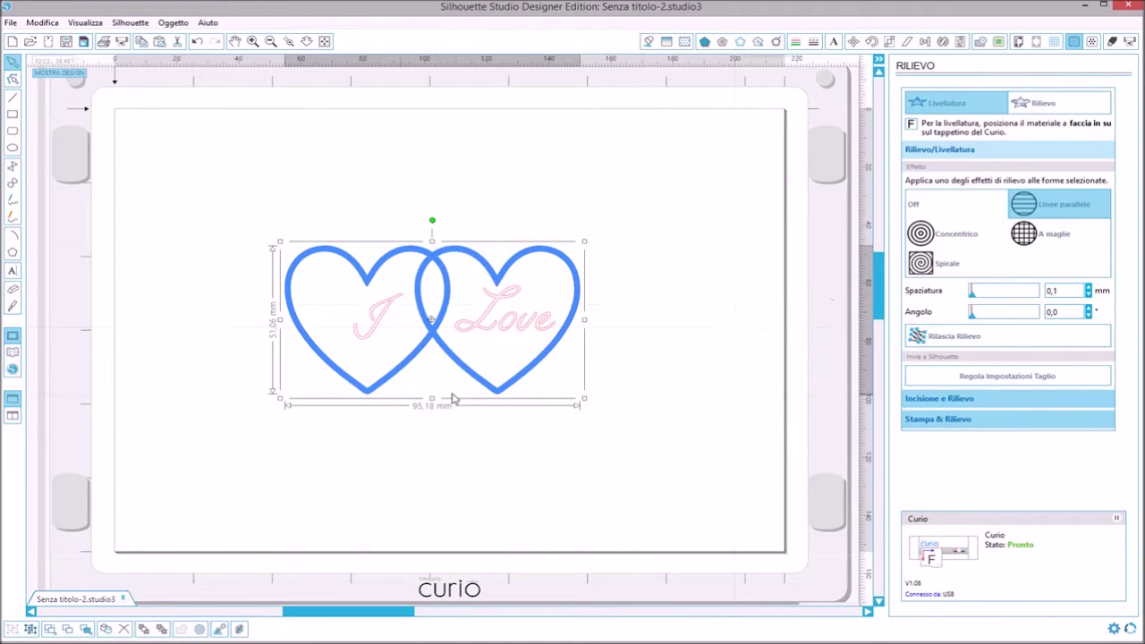
# Apply the "Linee parallele" emboss effect to the "I Love" lettering and change its line colour to red.
pyautogui.click(490, 333)
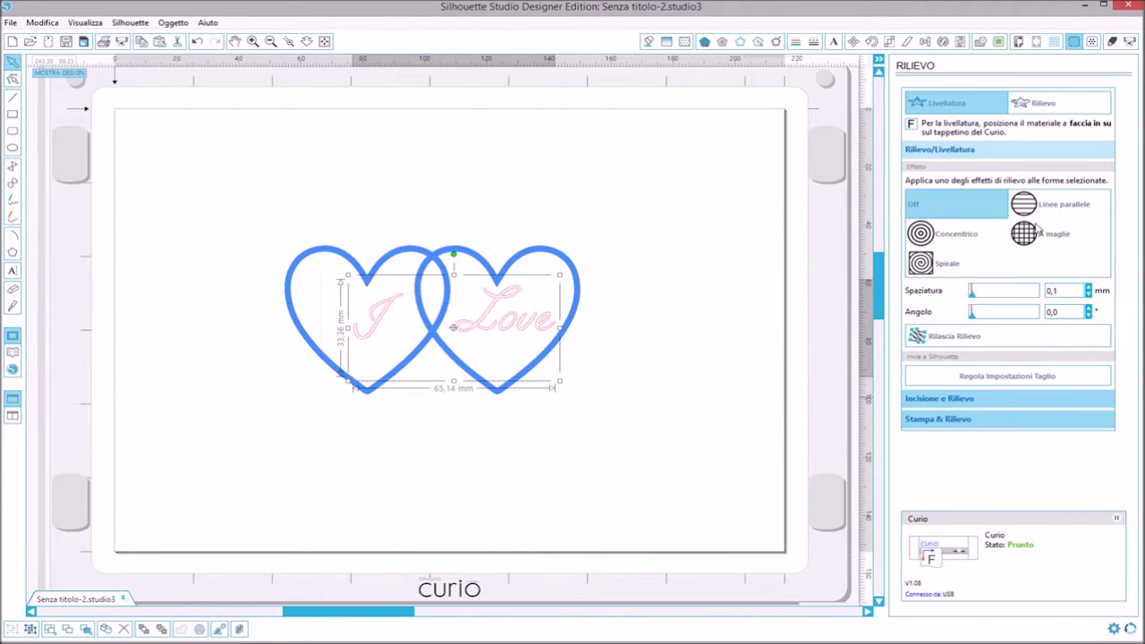
pyautogui.click(1031, 205)
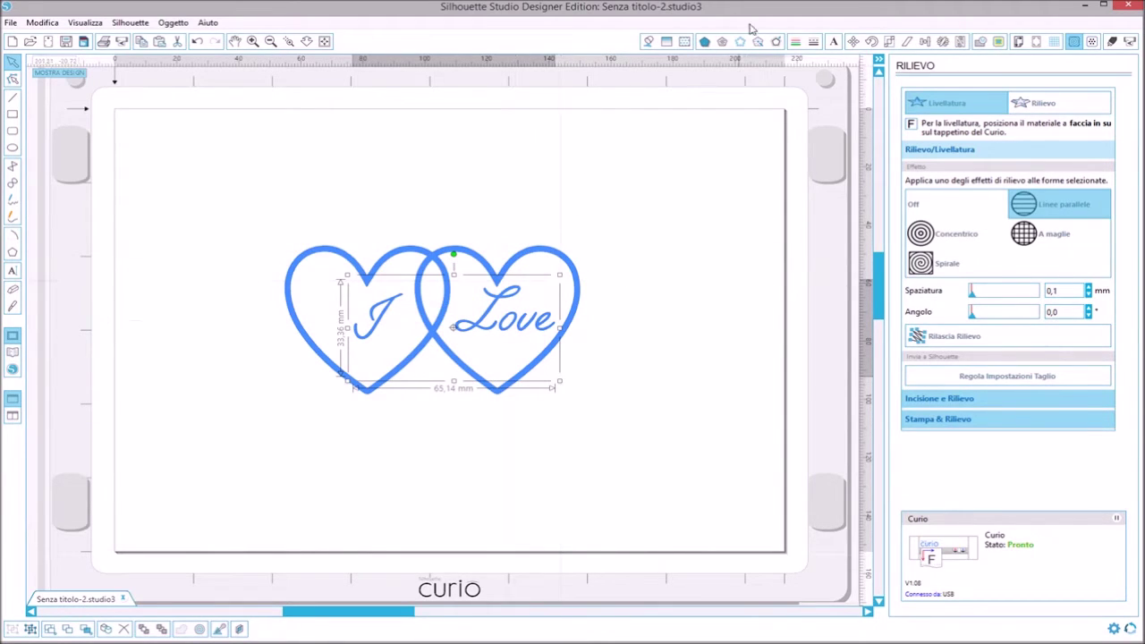
pyautogui.click(798, 42)
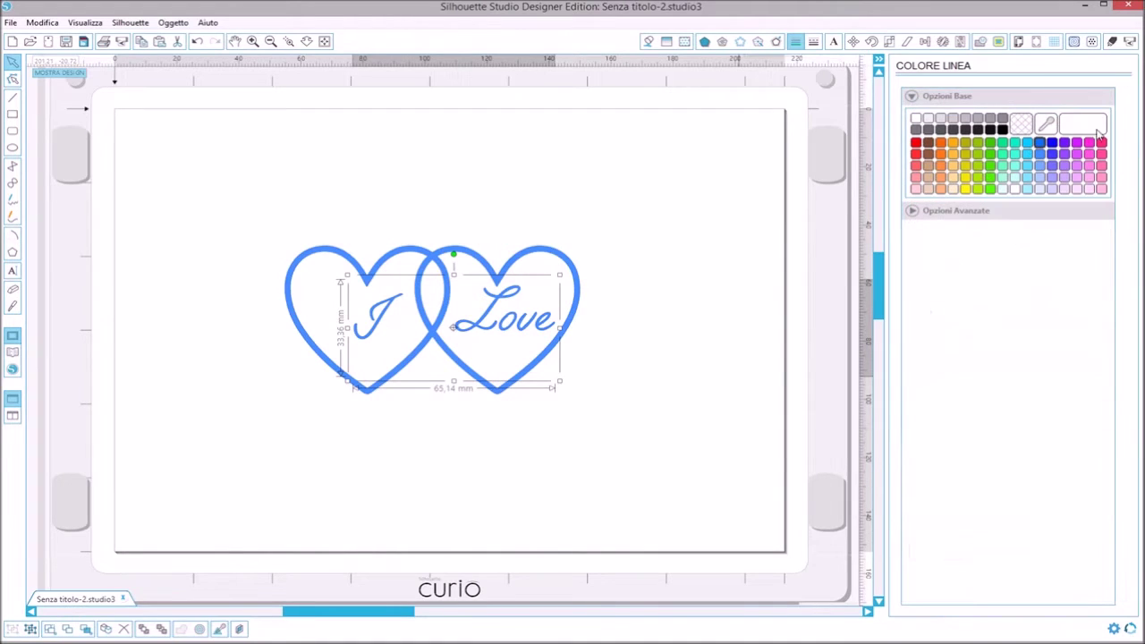
pyautogui.click(916, 154)
pyautogui.click(622, 407)
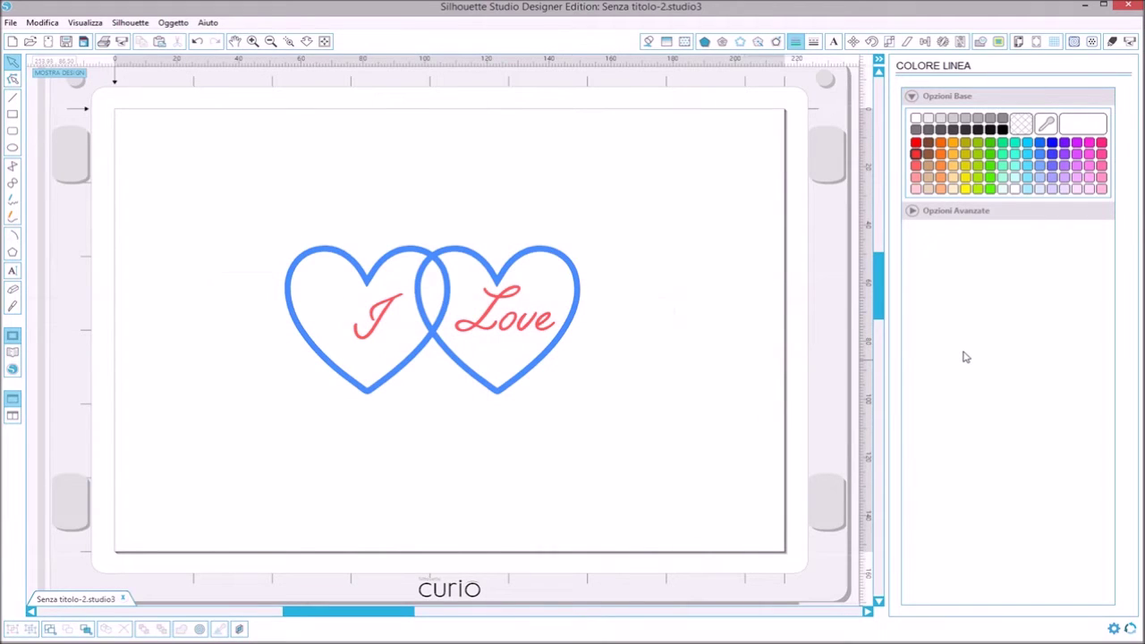
# Switch the cut settings to the "Avanzata" mode and assign tool 2 to the red line colour.
pyautogui.click(1113, 42)
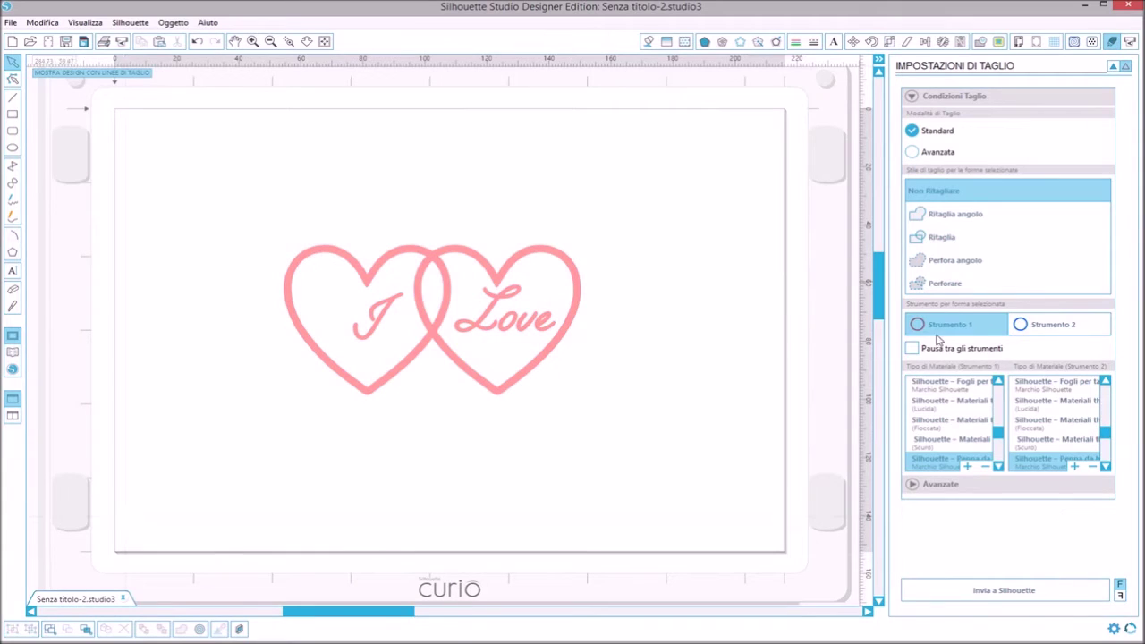
pyautogui.click(913, 152)
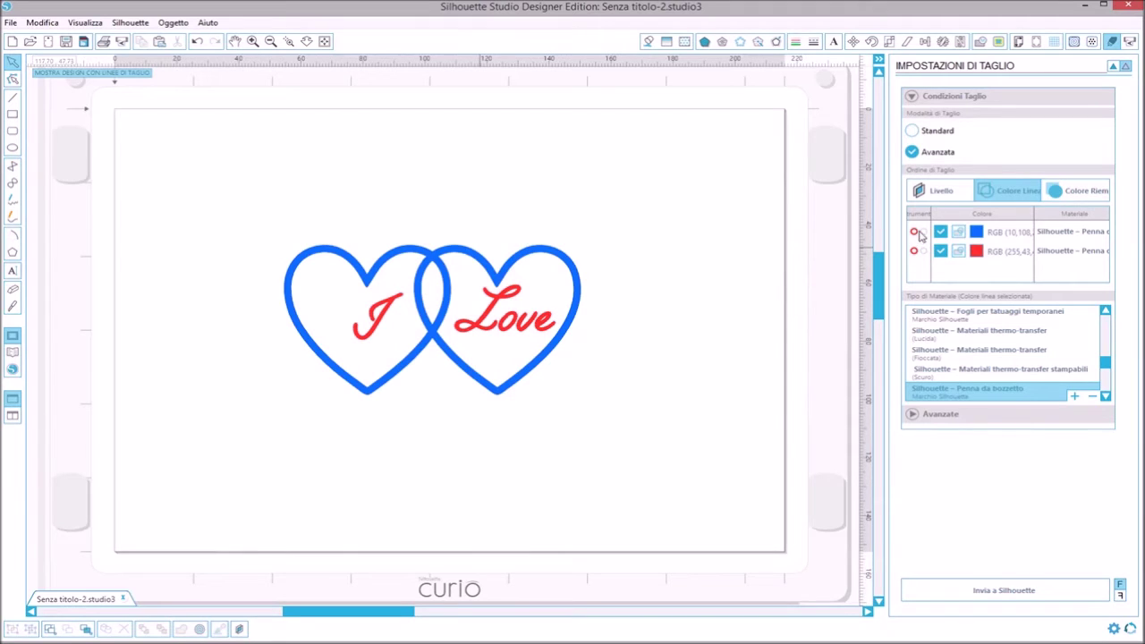
pyautogui.click(541, 328)
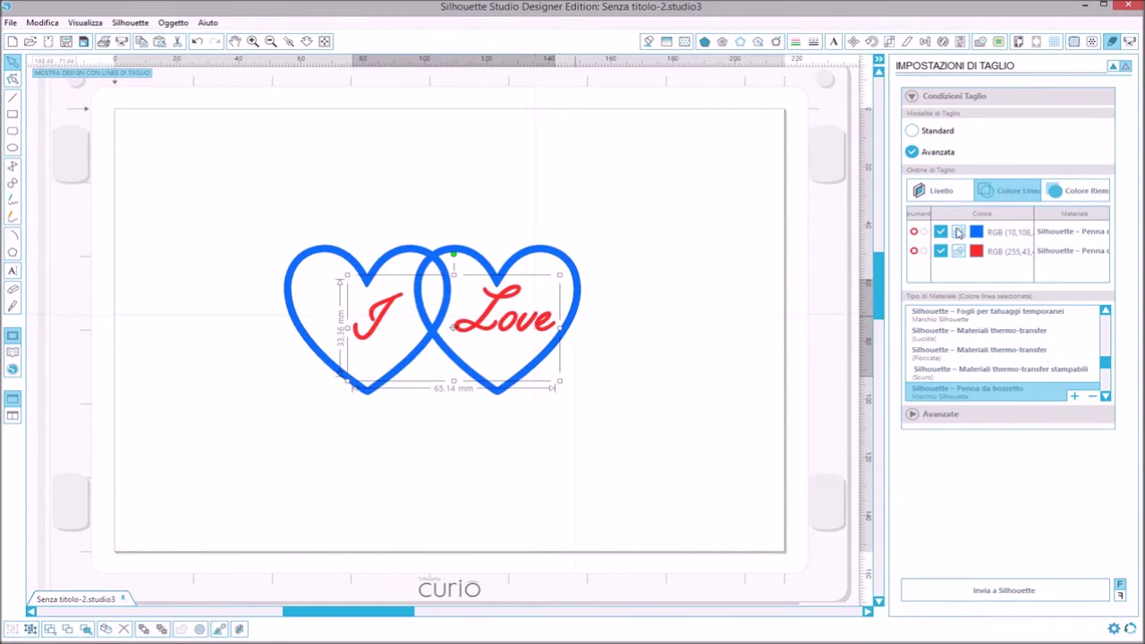
pyautogui.click(926, 255)
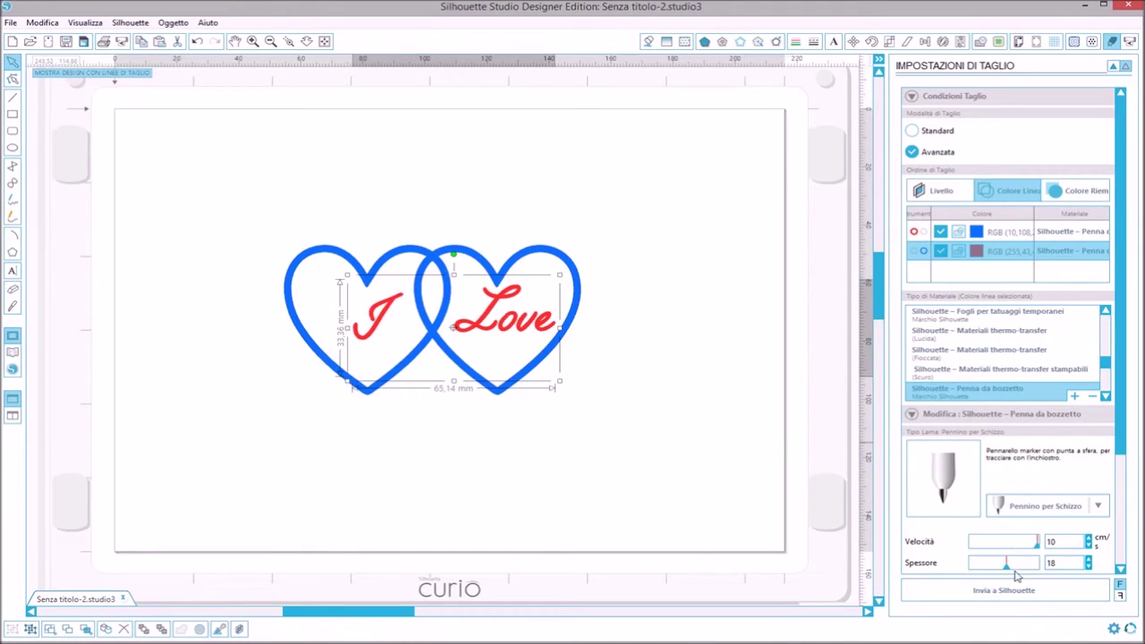
pyautogui.click(608, 399)
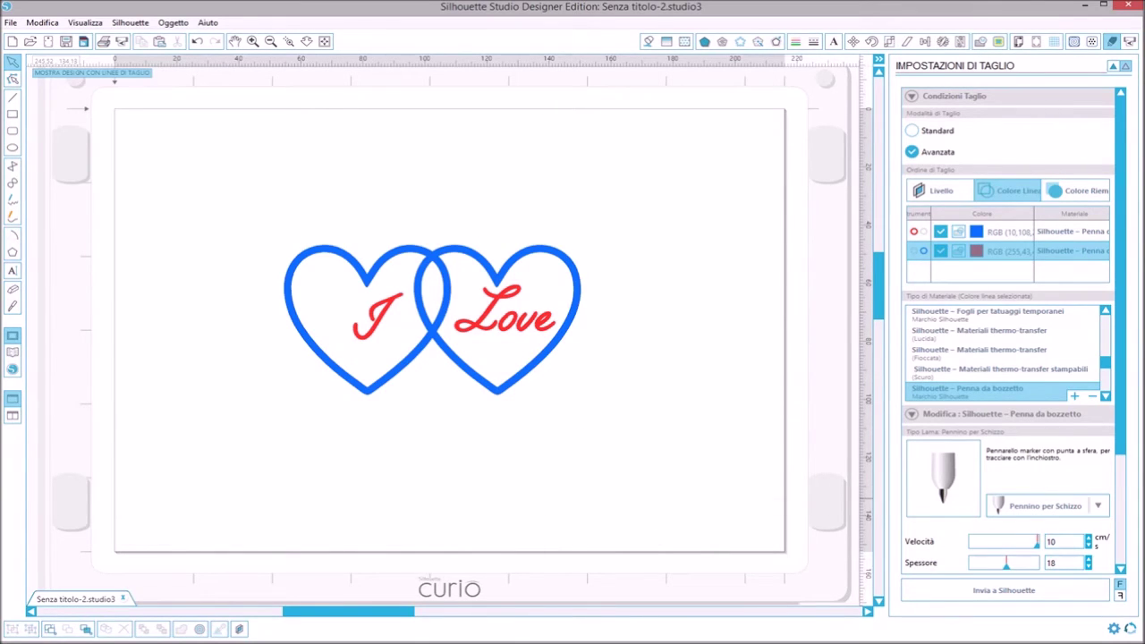
pyautogui.moveTo(1144, 643)
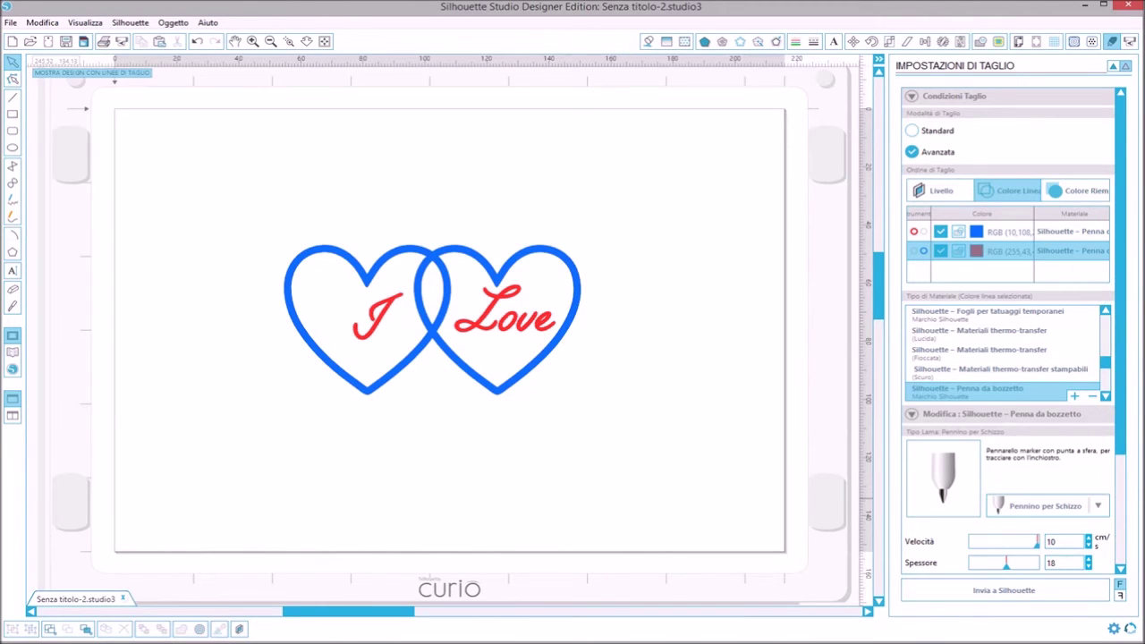